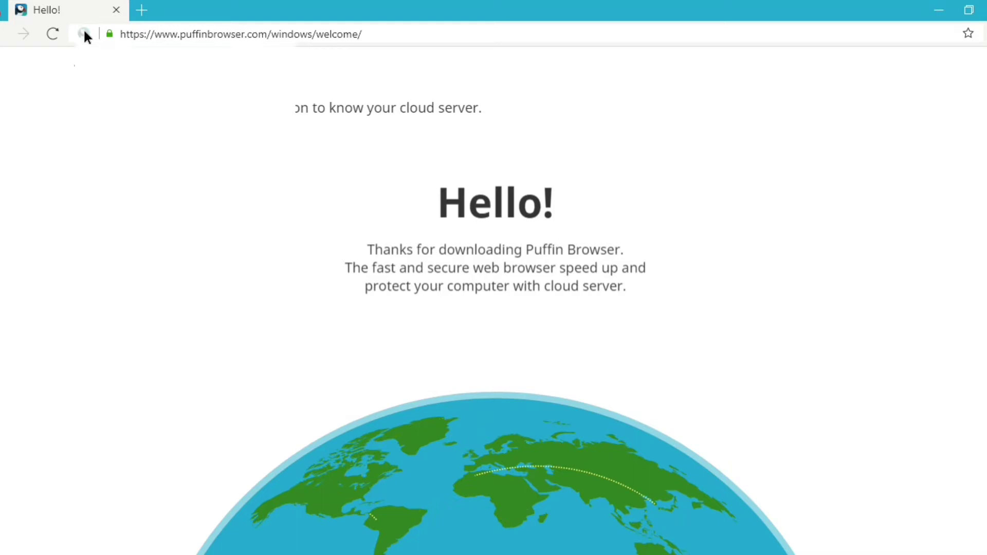
View and dismiss the cloud server connection details, then open a new site-tiles tab
left_click(83, 34)
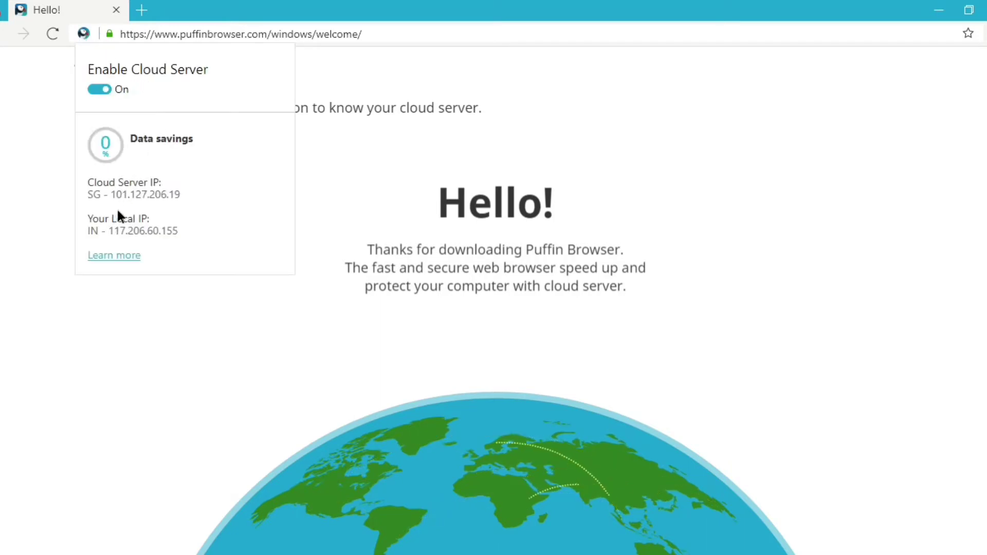
left_click(217, 323)
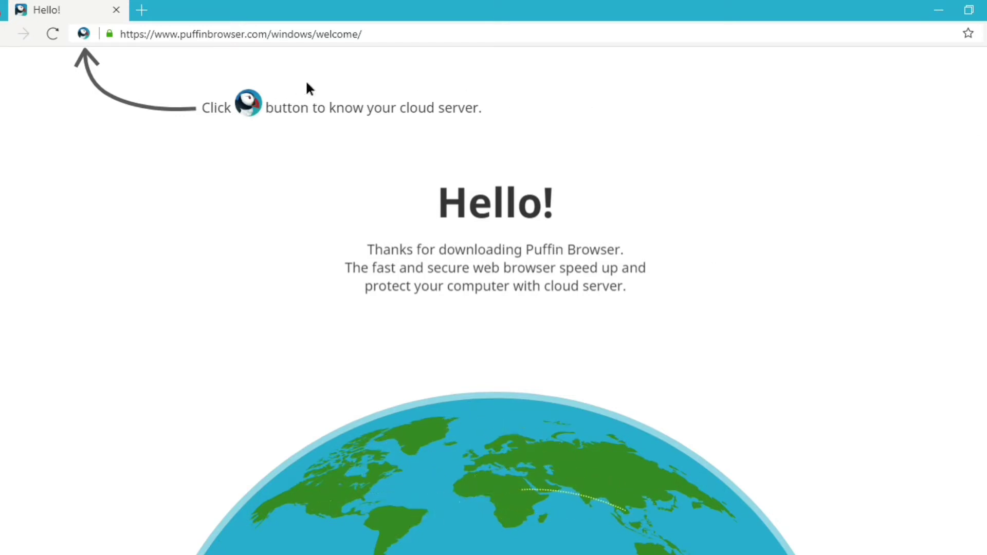
left_click(138, 14)
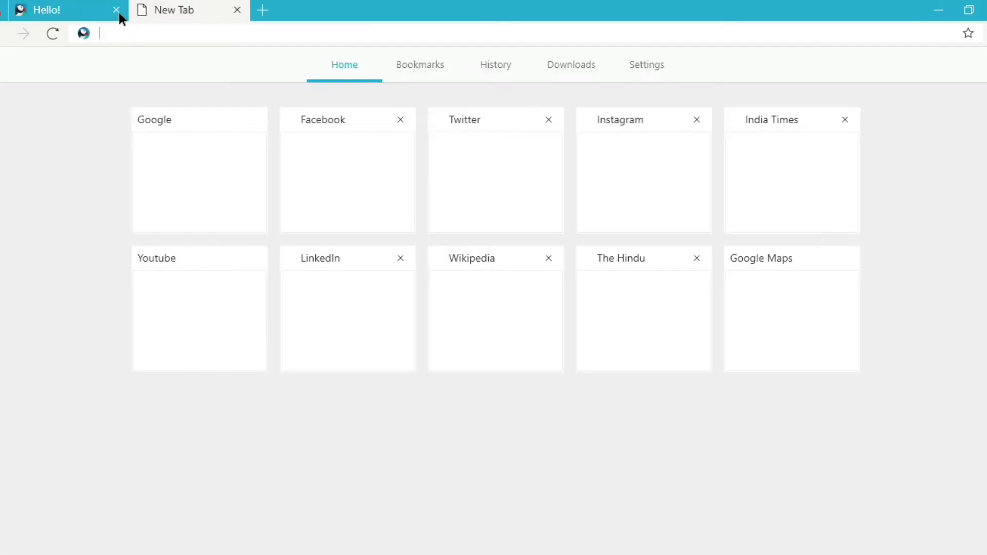
Close the Hello welcome tab and open browser Settings from the main menu
left_click(116, 9)
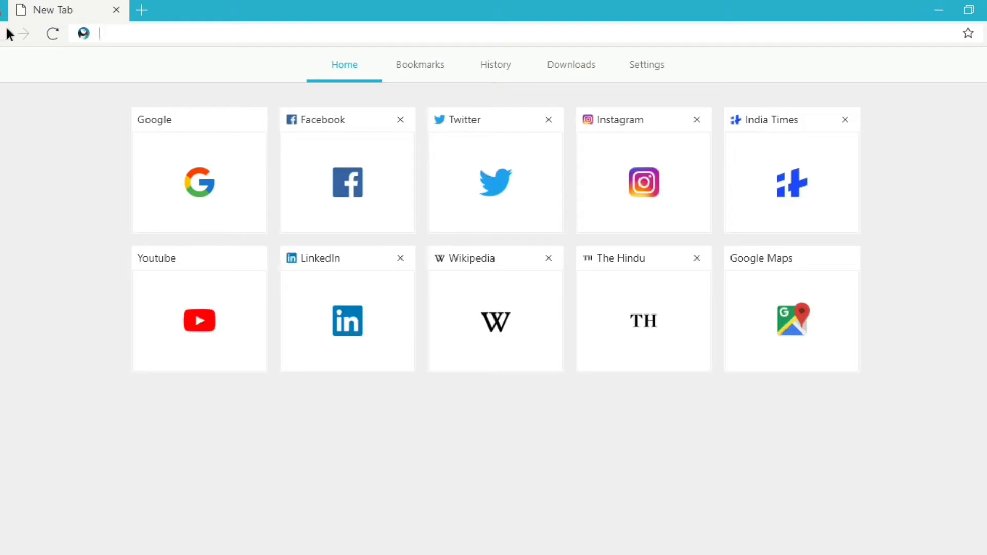
left_click(969, 33)
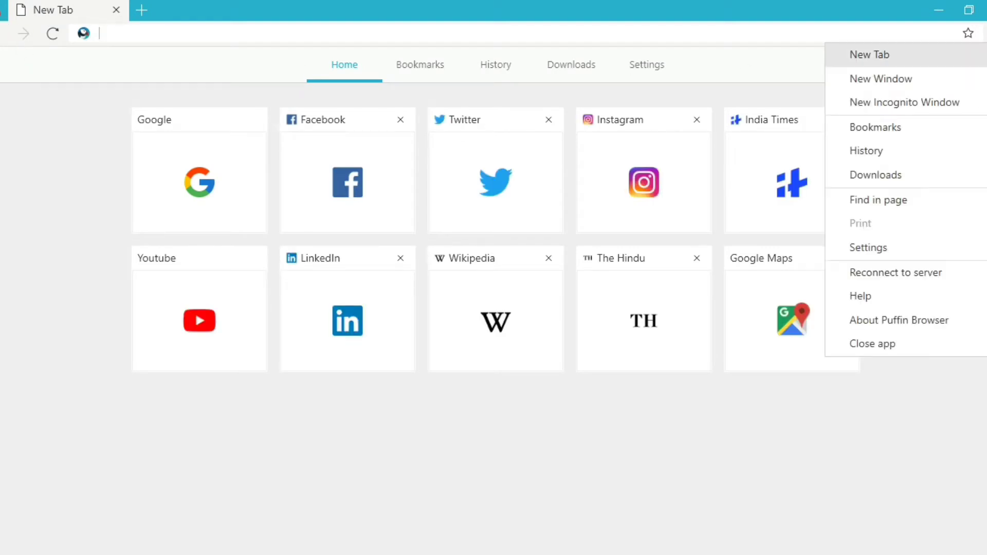
left_click(909, 248)
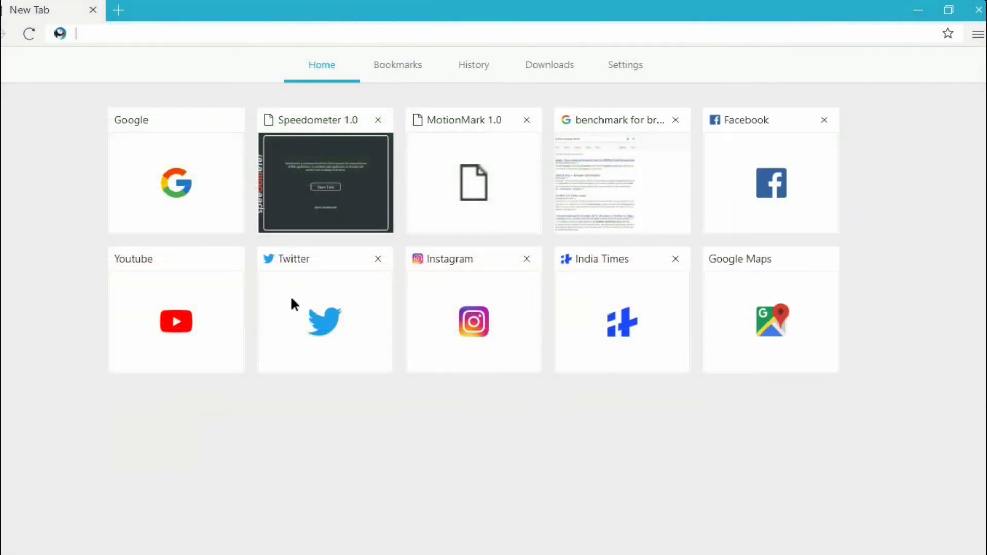
left_click(305, 313)
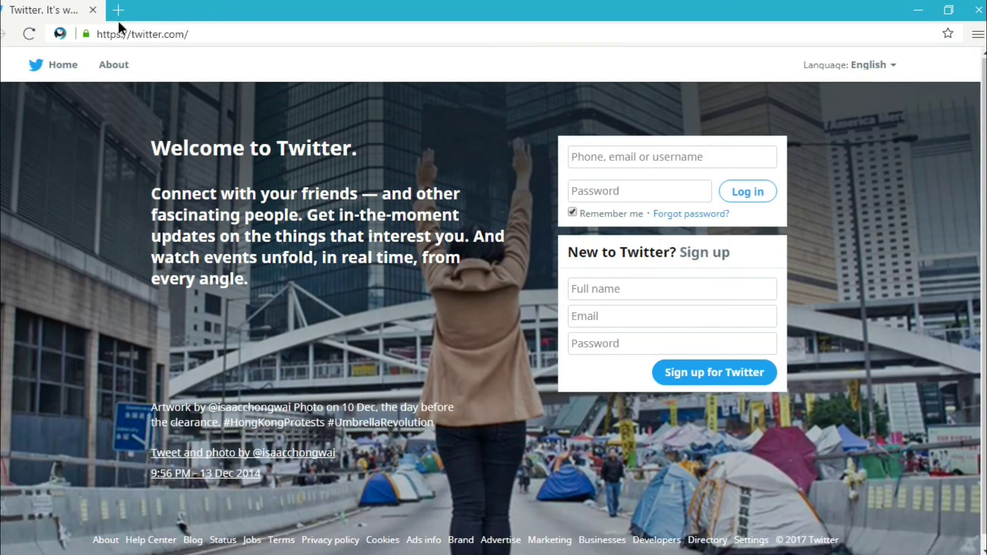
left_click(120, 10)
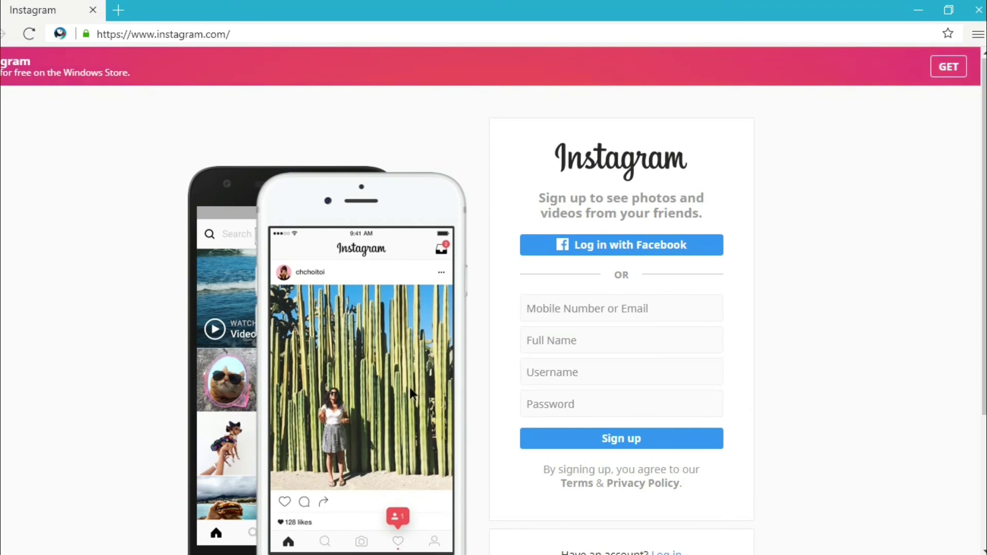
left_click(118, 18)
left_click(94, 11)
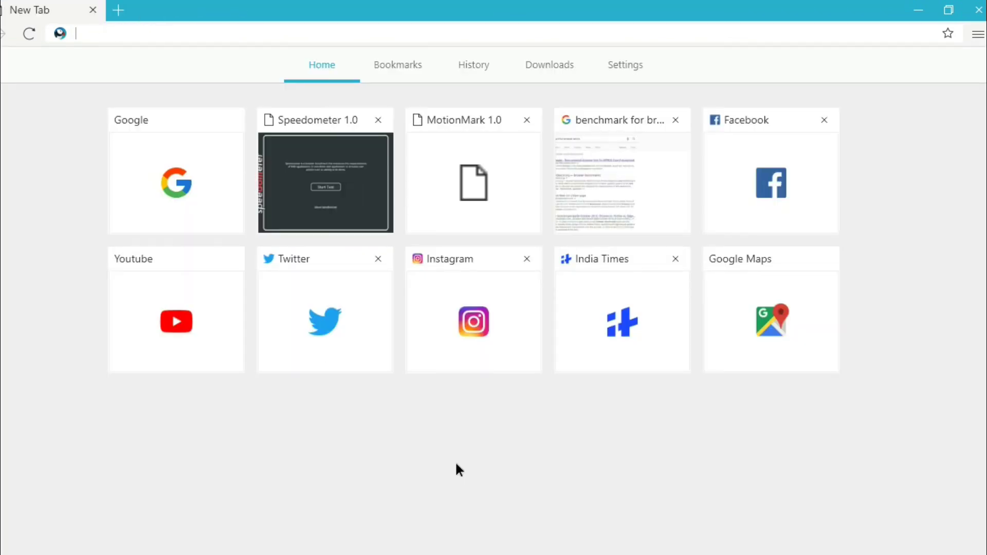